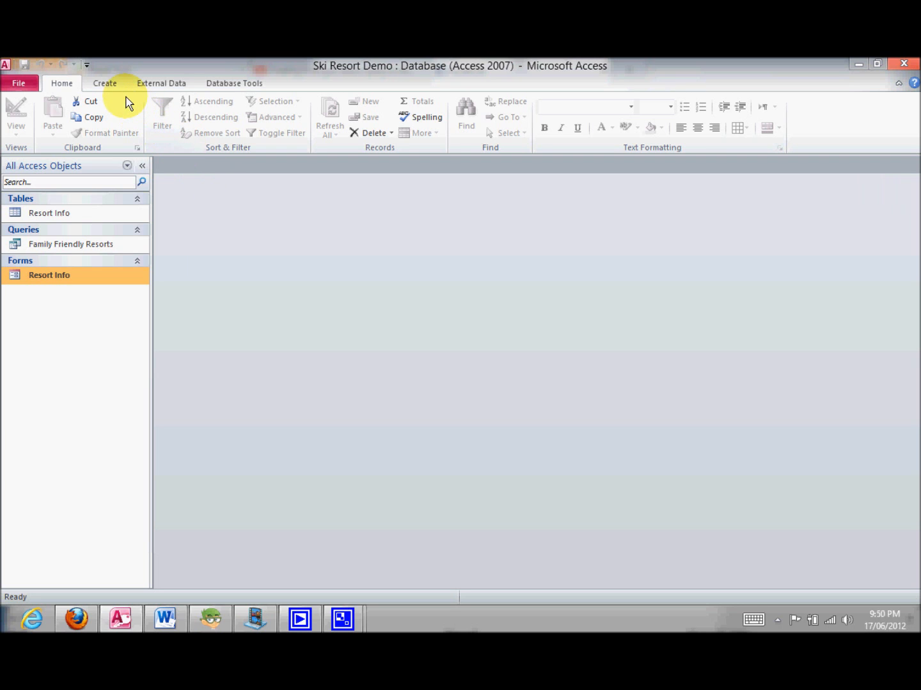
Create a new query in Design view with the Resort Info table as its source.
{"action": "left_click", "coordinate": [114, 85]}
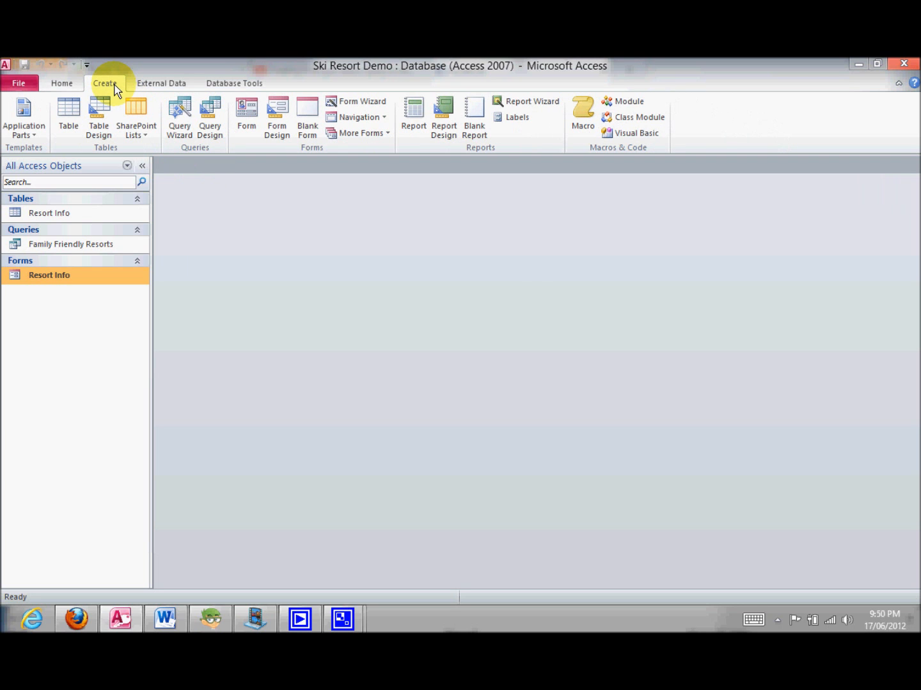
{"action": "left_click", "coordinate": [218, 127]}
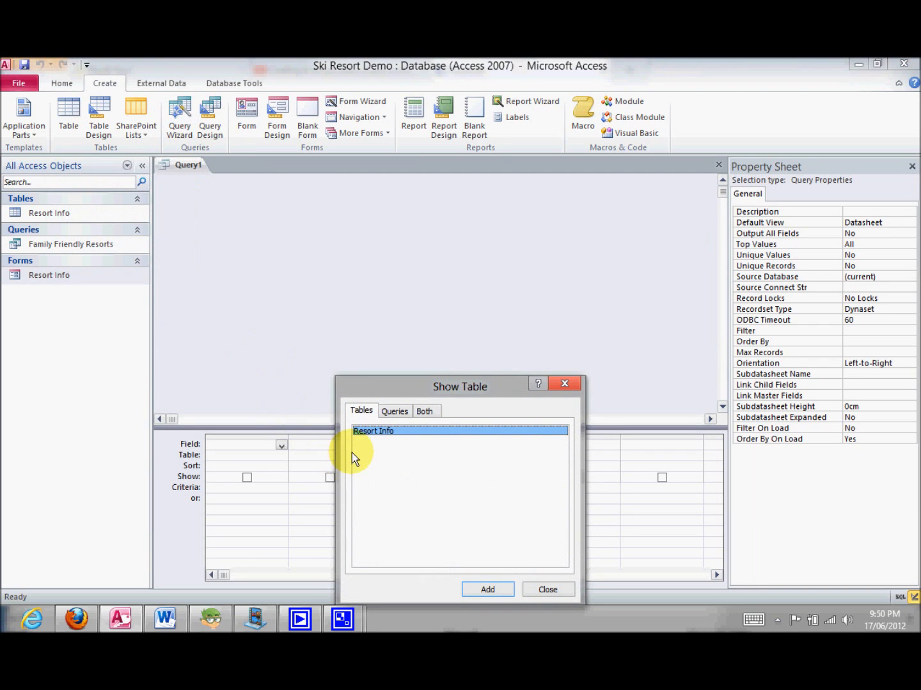
{"action": "left_click", "coordinate": [357, 432]}
{"action": "double_click", "coordinate": [372, 437]}
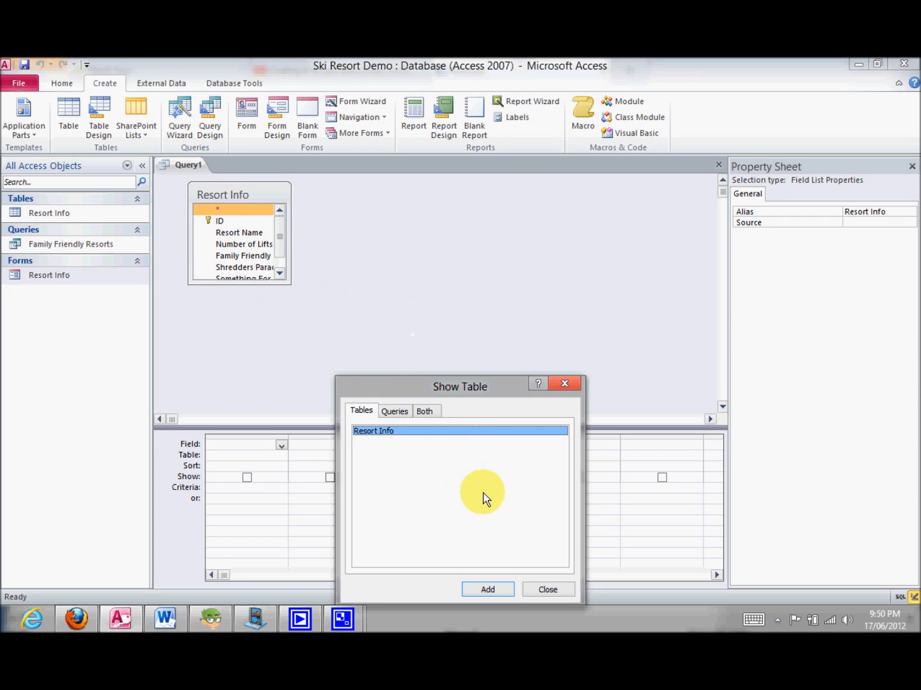
{"action": "left_click", "coordinate": [548, 589]}
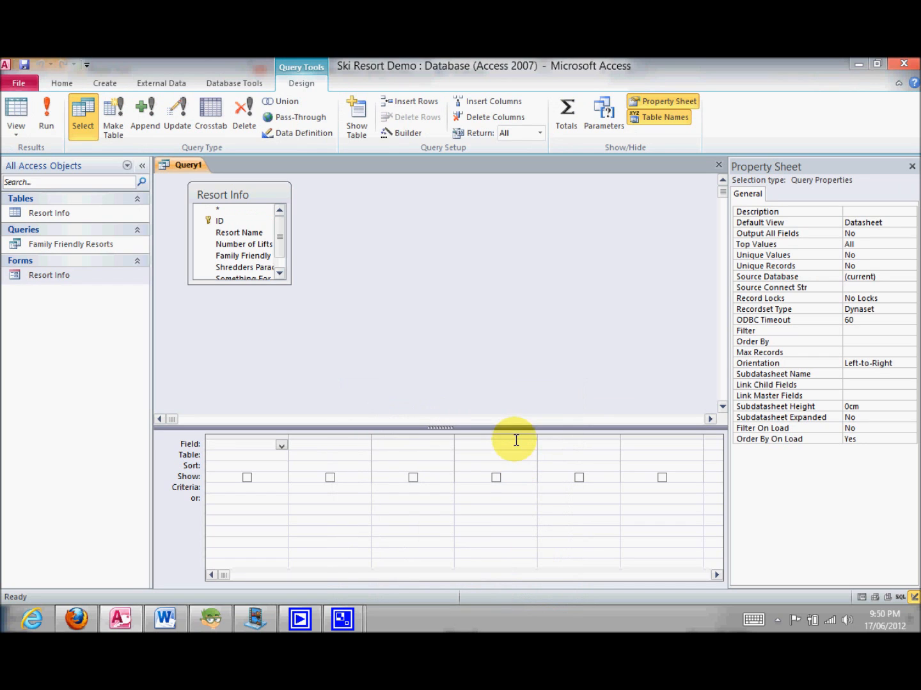
Add the Resort Name, Number of Lifts, Family Friendly, Shredders Paradise, Something For everyone and Total Rating fields to the query grid.
{"action": "left_click", "coordinate": [240, 234]}
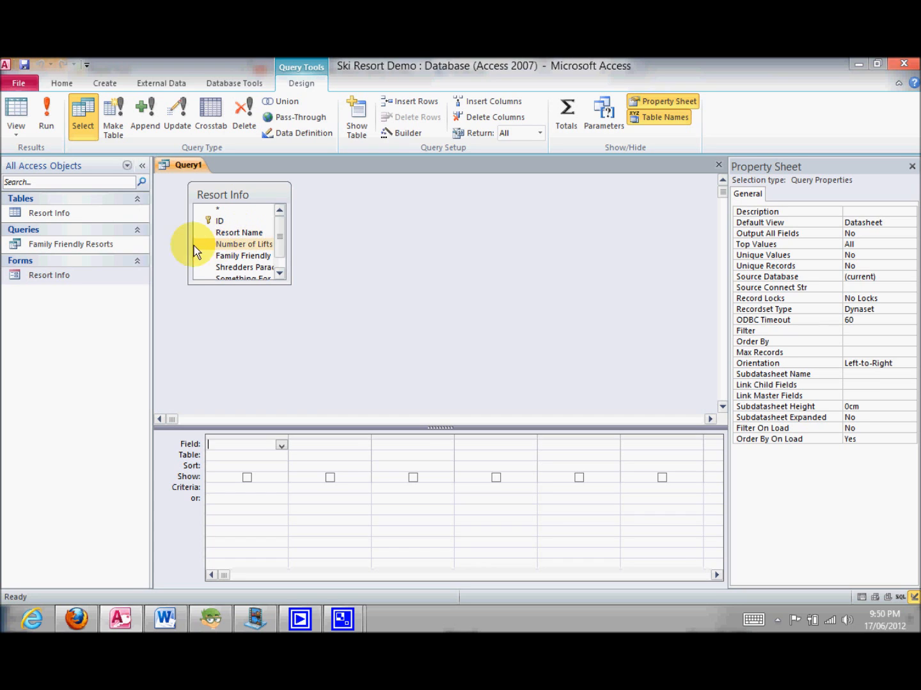
{"action": "double_click", "coordinate": [233, 233]}
{"action": "left_click", "coordinate": [248, 245]}
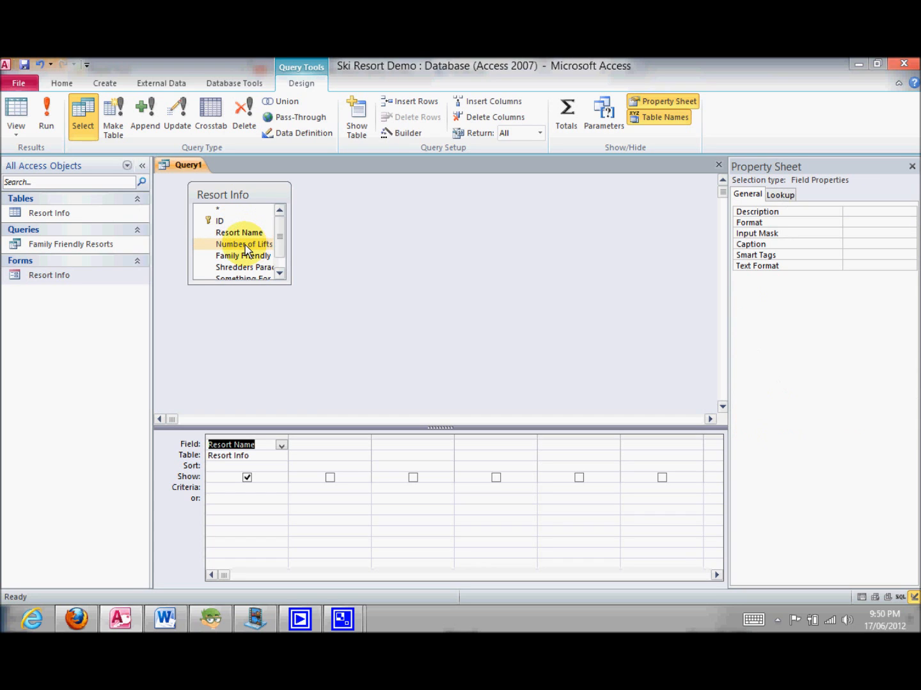
{"action": "double_click", "coordinate": [246, 247]}
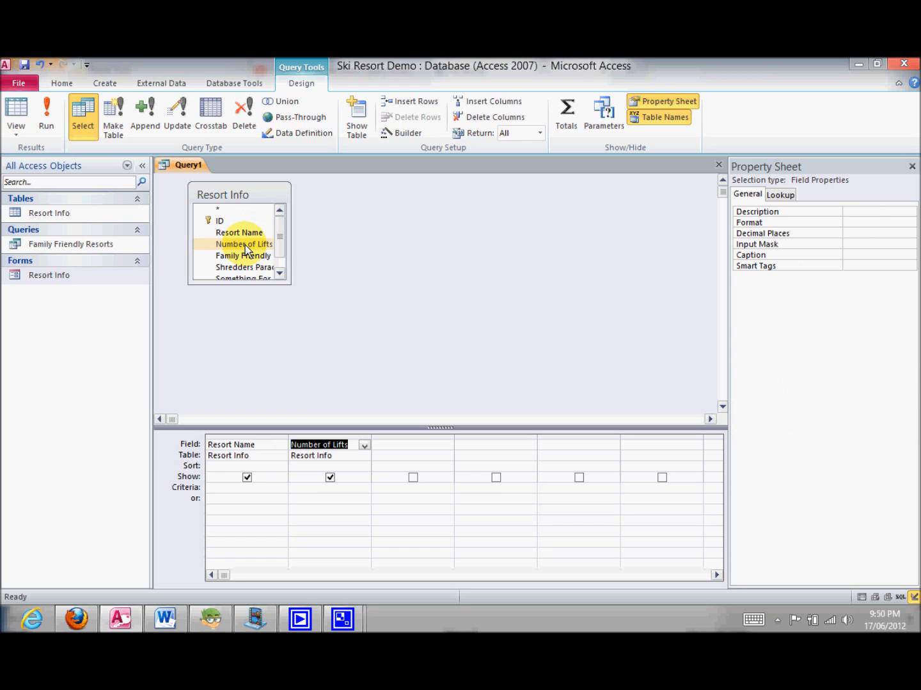
{"action": "double_click", "coordinate": [256, 256]}
{"action": "left_click", "coordinate": [258, 267]}
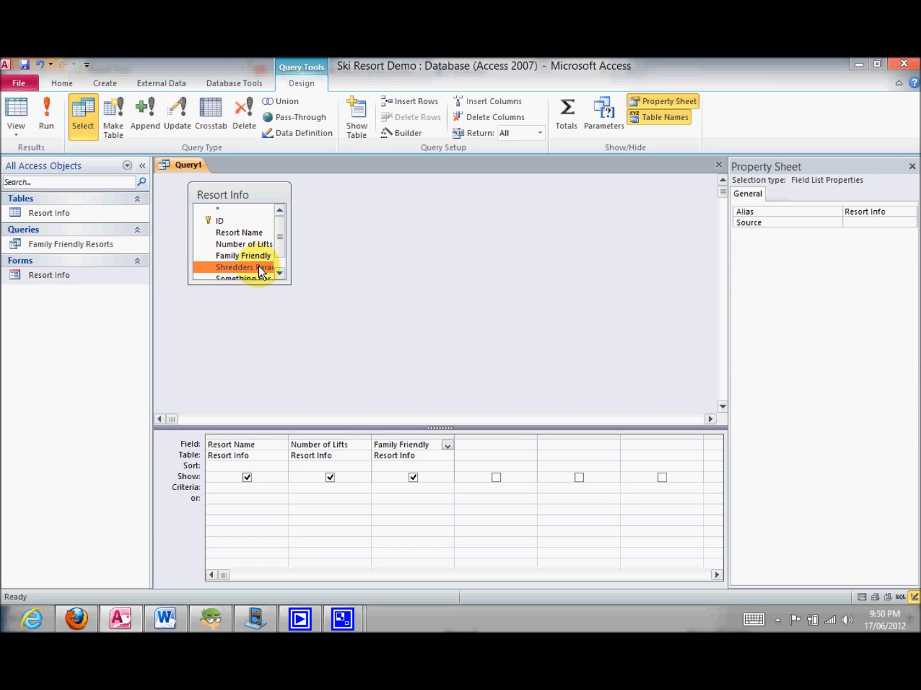
{"action": "double_click", "coordinate": [259, 268]}
{"action": "scroll", "coordinate": [285, 259], "scroll_direction": "down", "scroll_amount": 1}
{"action": "double_click", "coordinate": [266, 269]}
{"action": "double_click", "coordinate": [250, 276]}
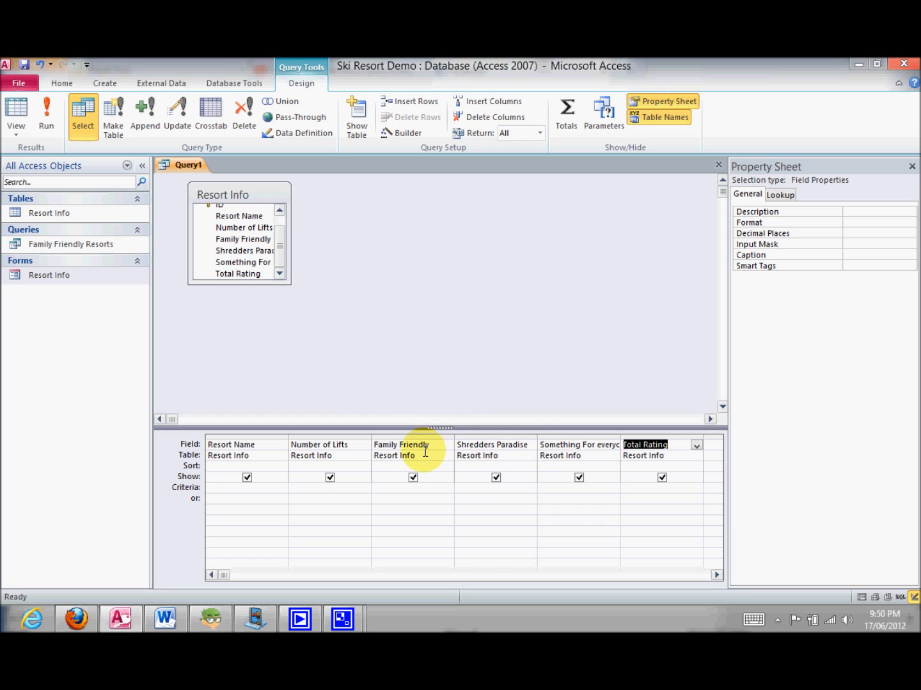
Open the Total Rating column's field in the Zoom editor and extend it to "Total Rating: [Family Friendly] + [Sredders Paradise]".
{"action": "right_click", "coordinate": [645, 445]}
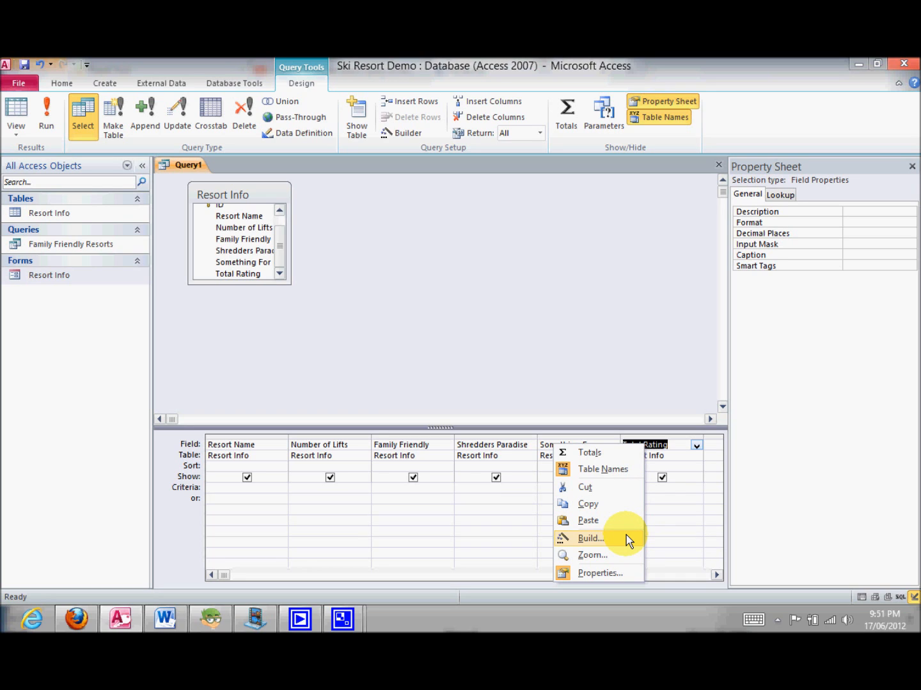
{"action": "left_click", "coordinate": [592, 555]}
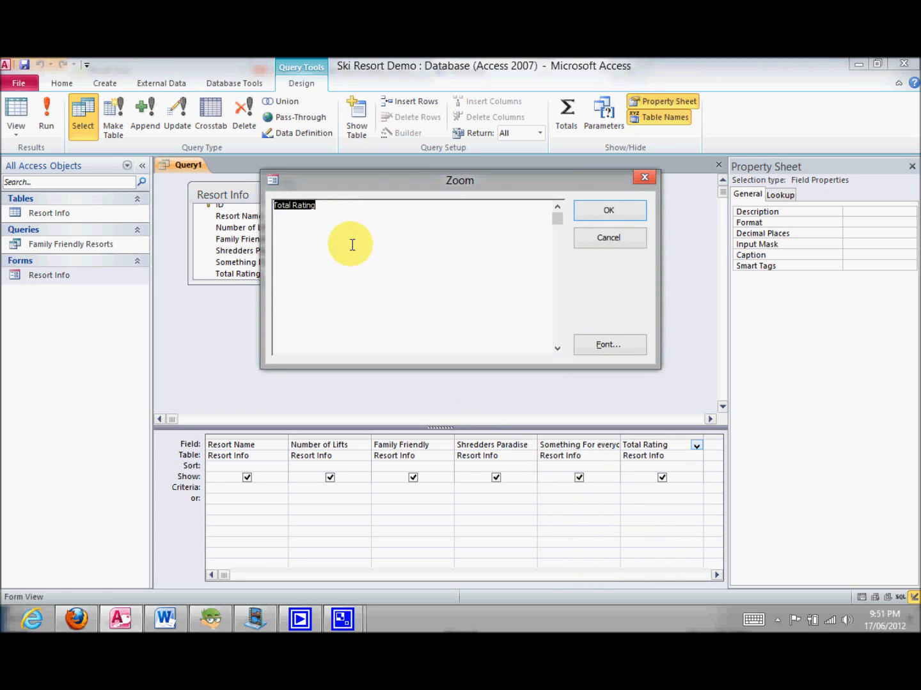
{"action": "left_click", "coordinate": [328, 208]}
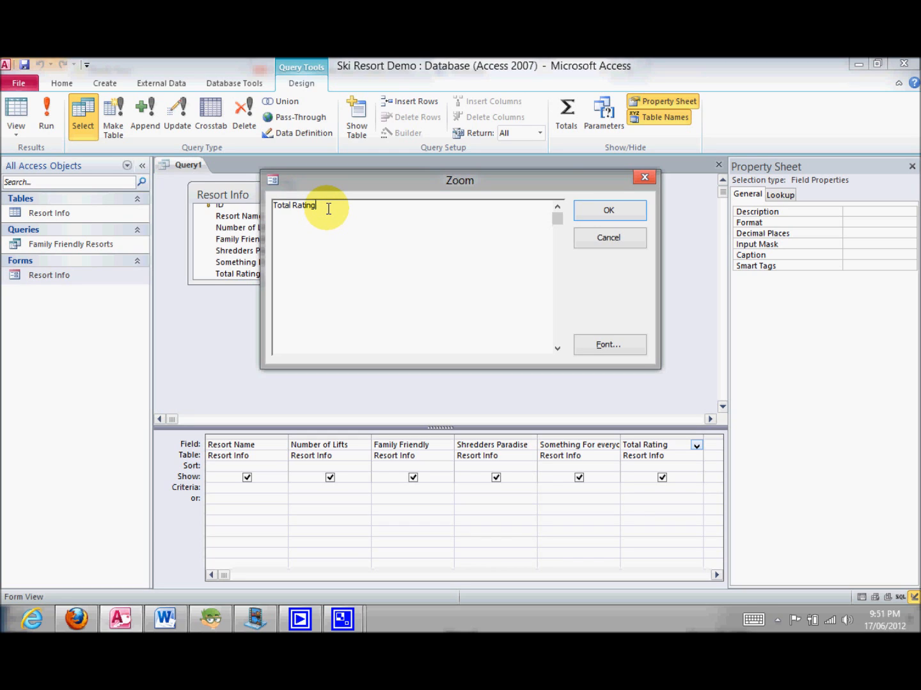
{"action": "type", "text": ": ["}
{"action": "key", "text": "BackSpace"}
{"action": "type", "text": "[Family"}
{"action": "type", "text": "Friendly] + [Sredders Paradise]"}
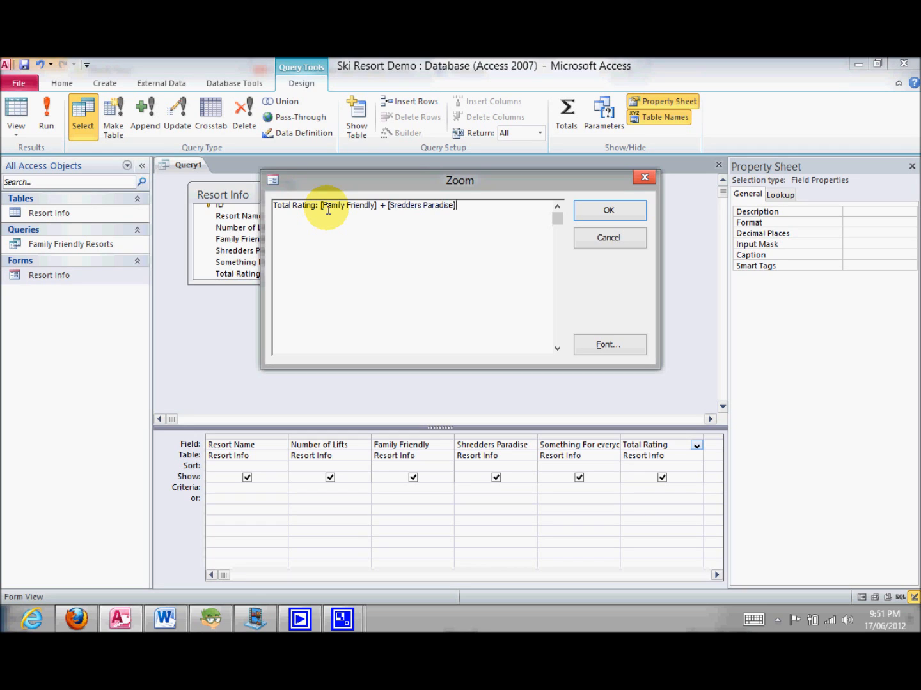
Append " + [Something For Everyone]" to the end of the Total Rating expression.
{"action": "type", "text": " + ["}
{"action": "type", "text": "Sometgh"}
{"action": "key", "text": "BackSpace"}
{"action": "key", "text": "BackSpace"}
{"action": "type", "text": "hing For Everyone]"}
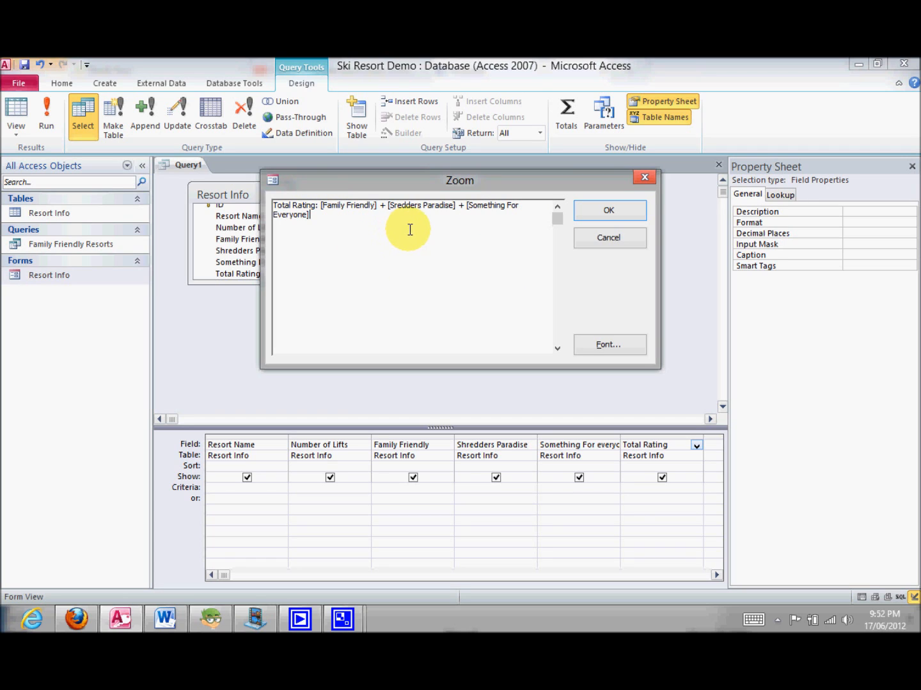
Correct "Sredders" to "Shredders" in the Total Rating expression and apply it to the query column.
{"action": "left_click", "coordinate": [396, 205]}
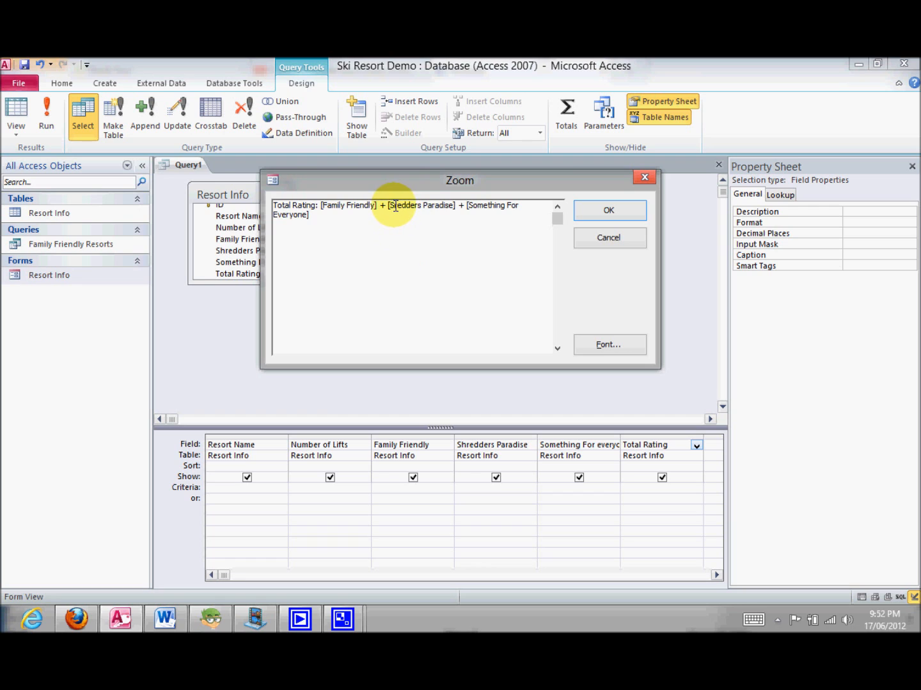
{"action": "type", "text": "hr"}
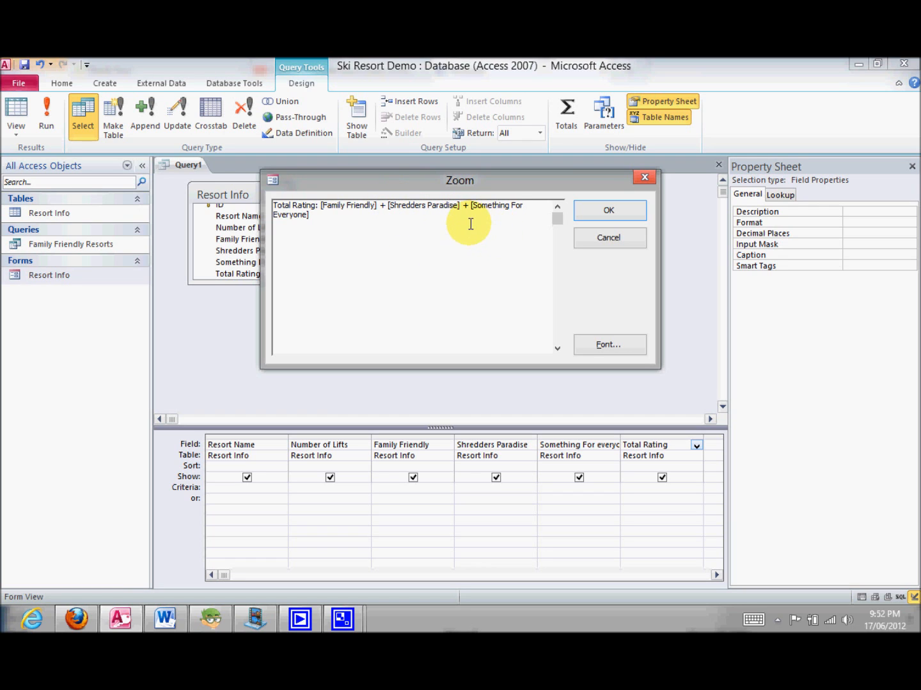
{"action": "left_click", "coordinate": [604, 216]}
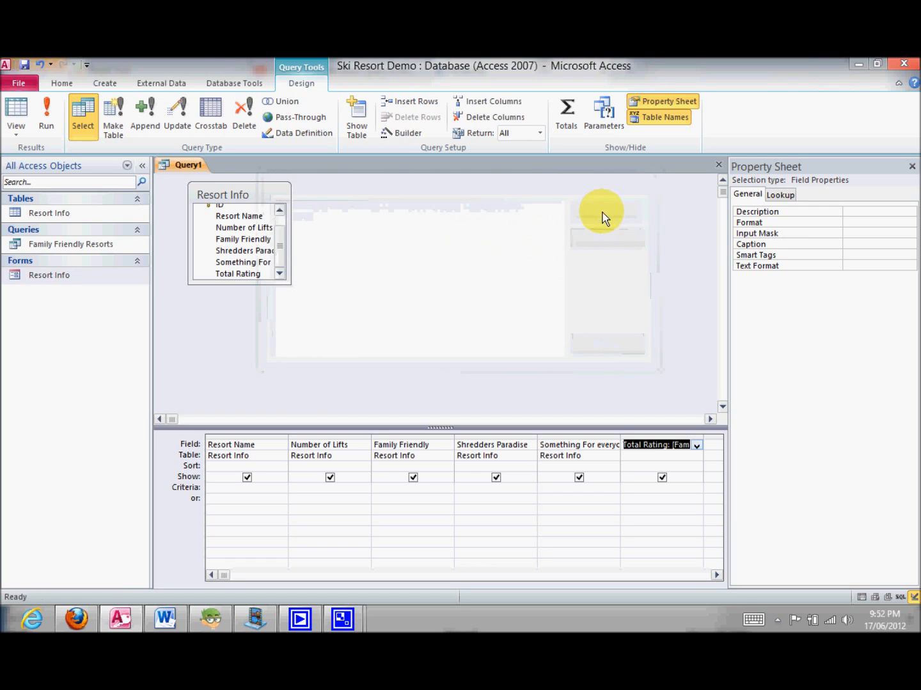
{"action": "left_click", "coordinate": [648, 454]}
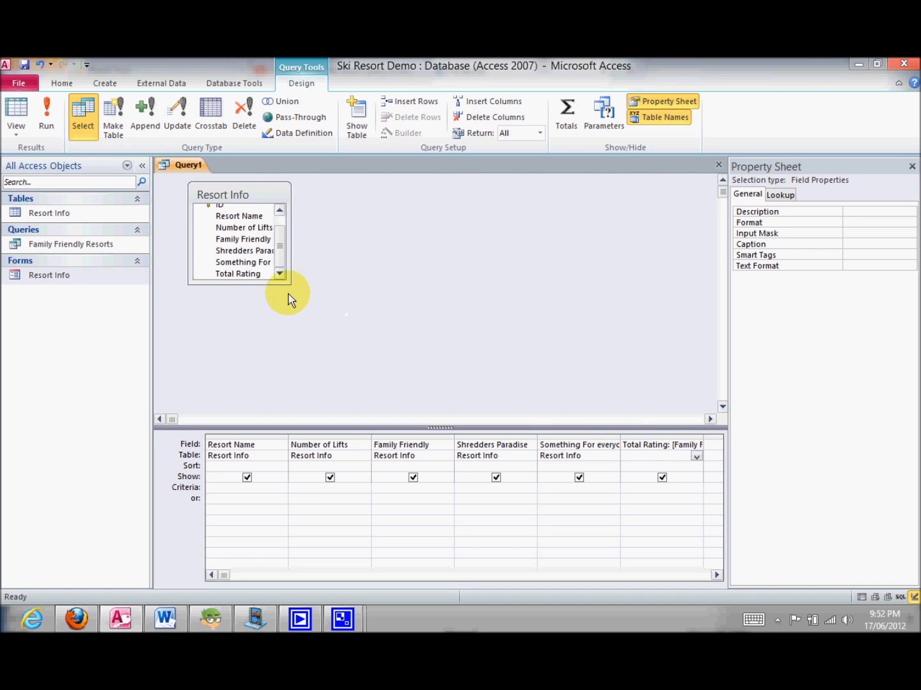
Run the query and save it under the name "Total Rating".
{"action": "left_click", "coordinate": [47, 111]}
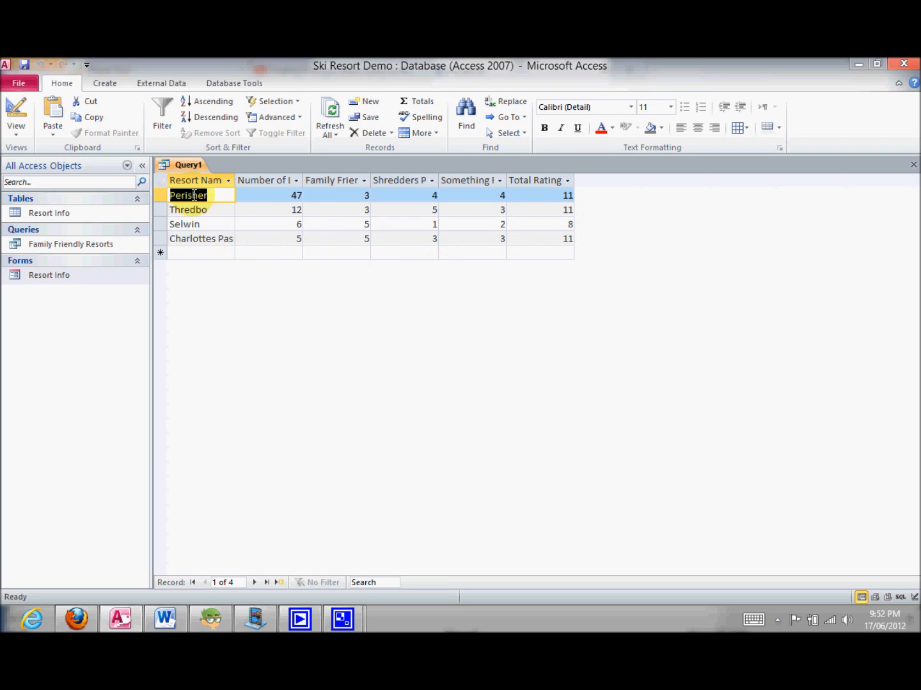
{"action": "left_click", "coordinate": [24, 65]}
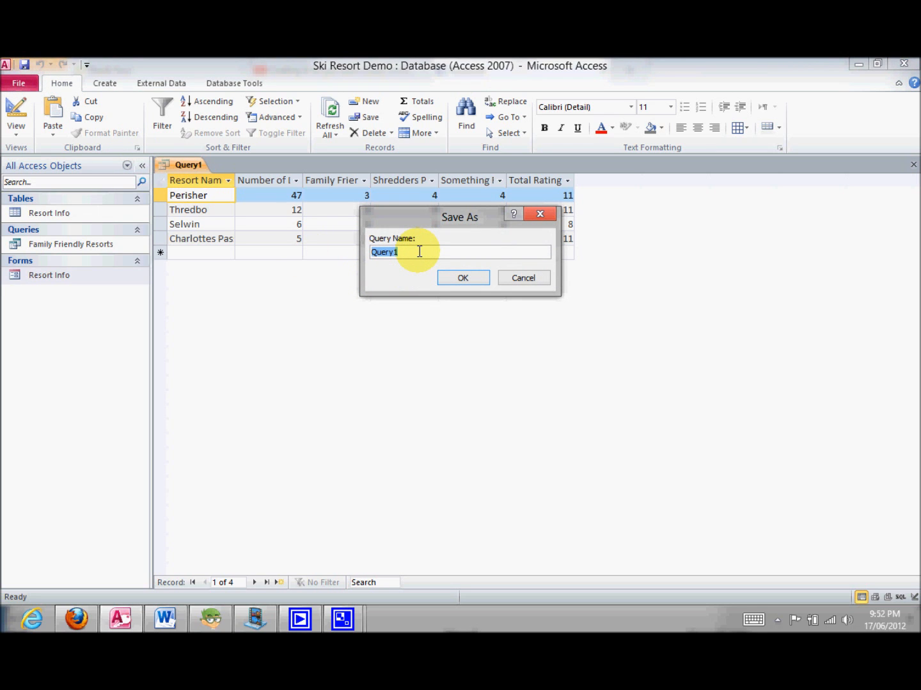
{"action": "type", "text": "Total Rating"}
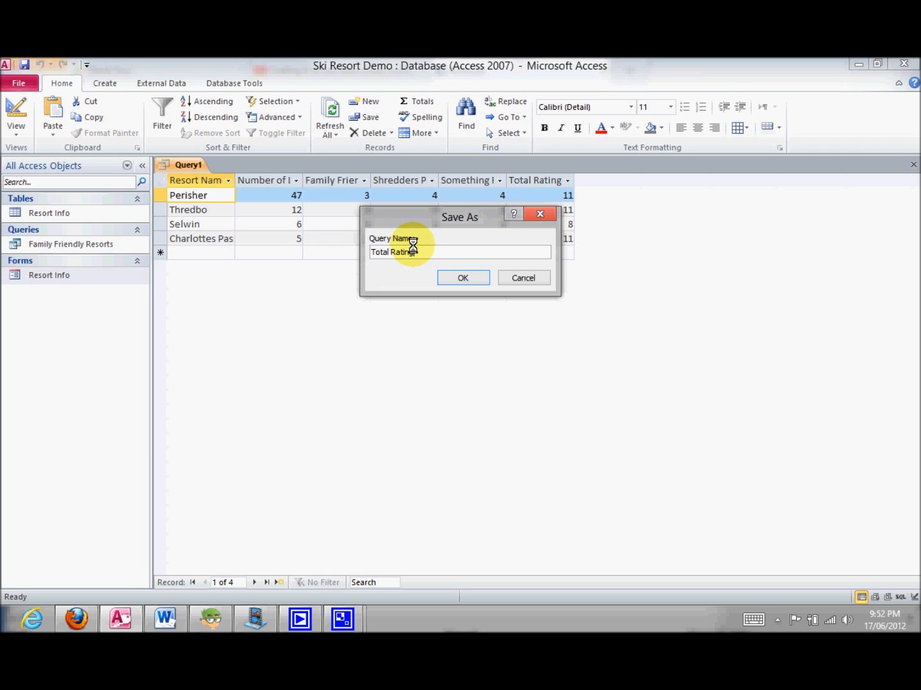
{"action": "left_click", "coordinate": [463, 277]}
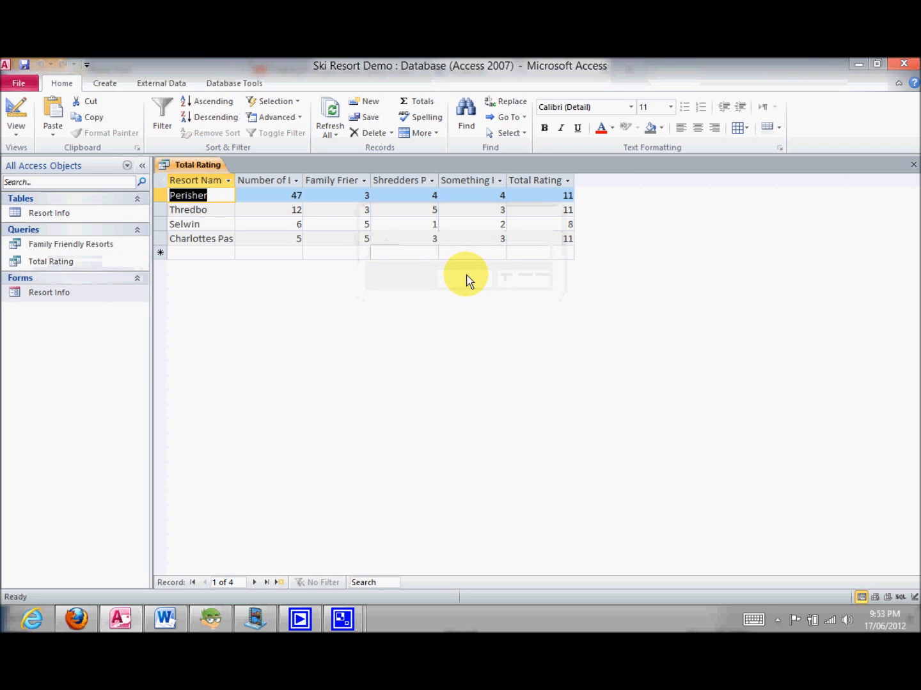